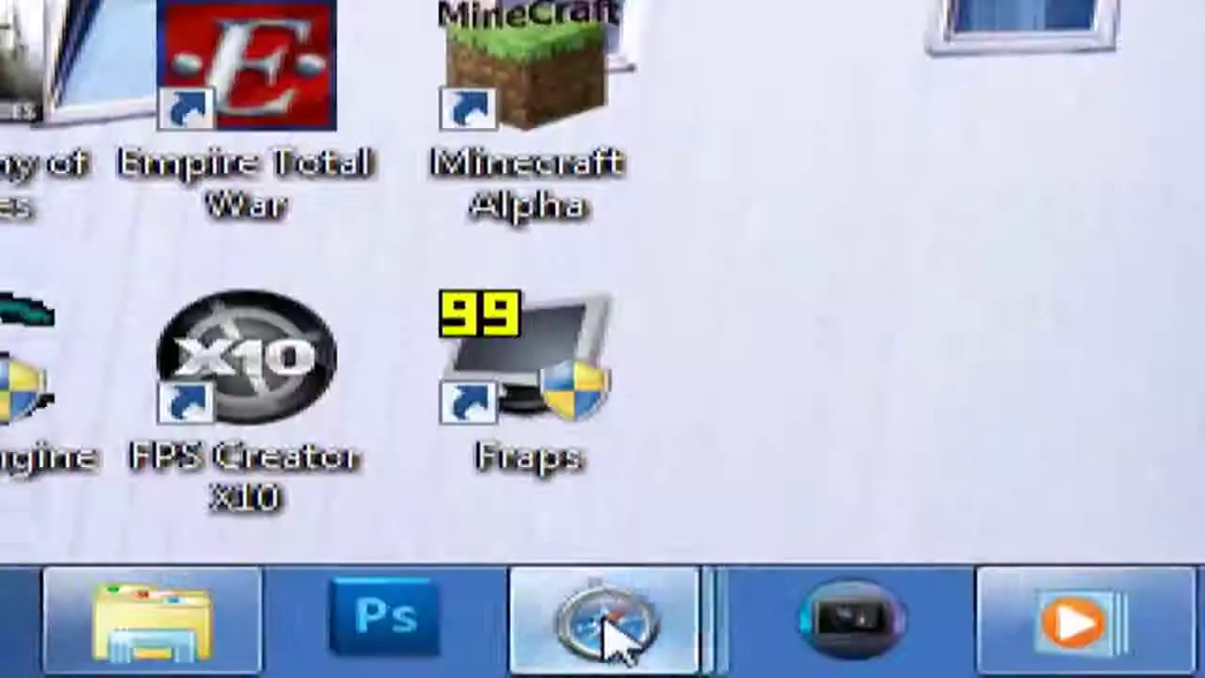
# Step: Bring back the browser window showing the YouTube comment email about downloading Audacity
pyautogui.moveTo(613, 635)
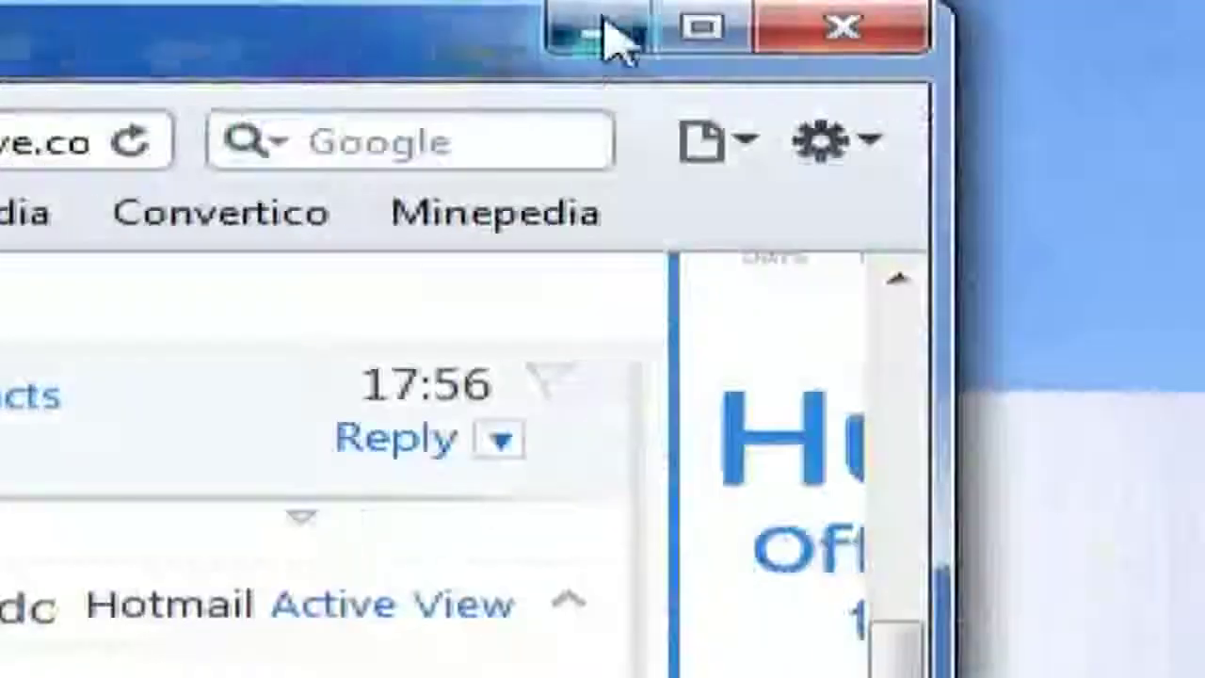
# Step: Minimize the Hotmail browser window to reveal the Windows desktop
pyautogui.click(603, 32)
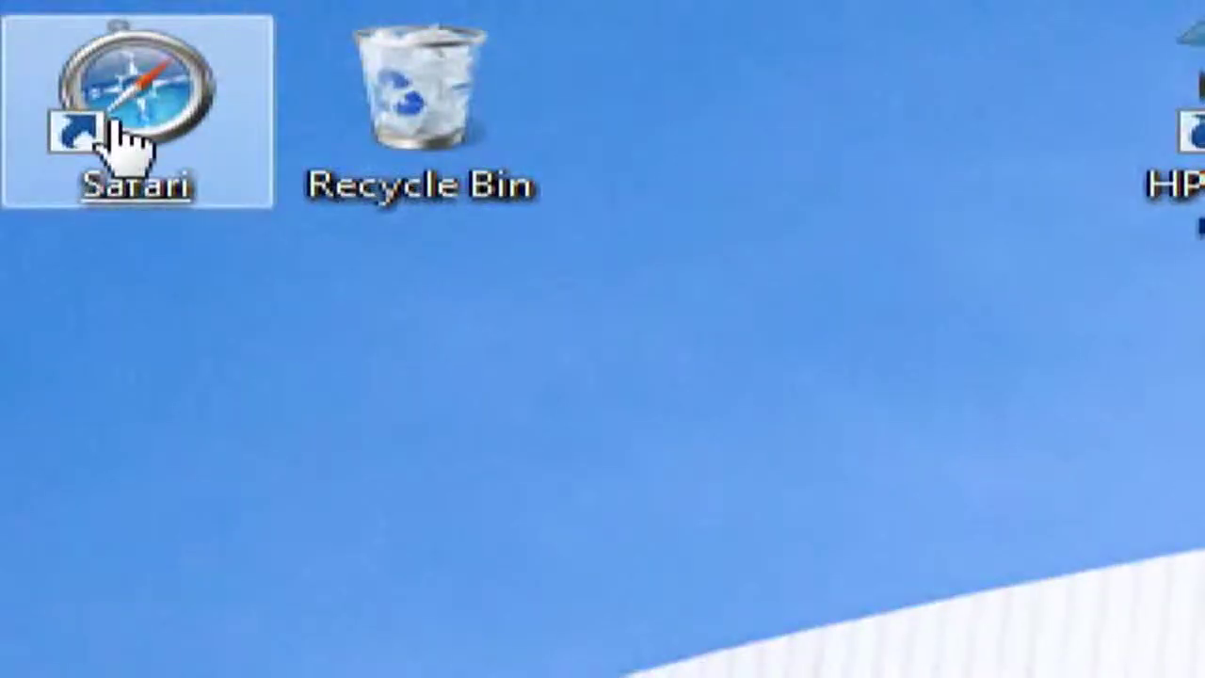
# Step: Launch Safari maximized and search Google for the Audacity audio editor and recorder
pyautogui.doubleClick(113, 127)
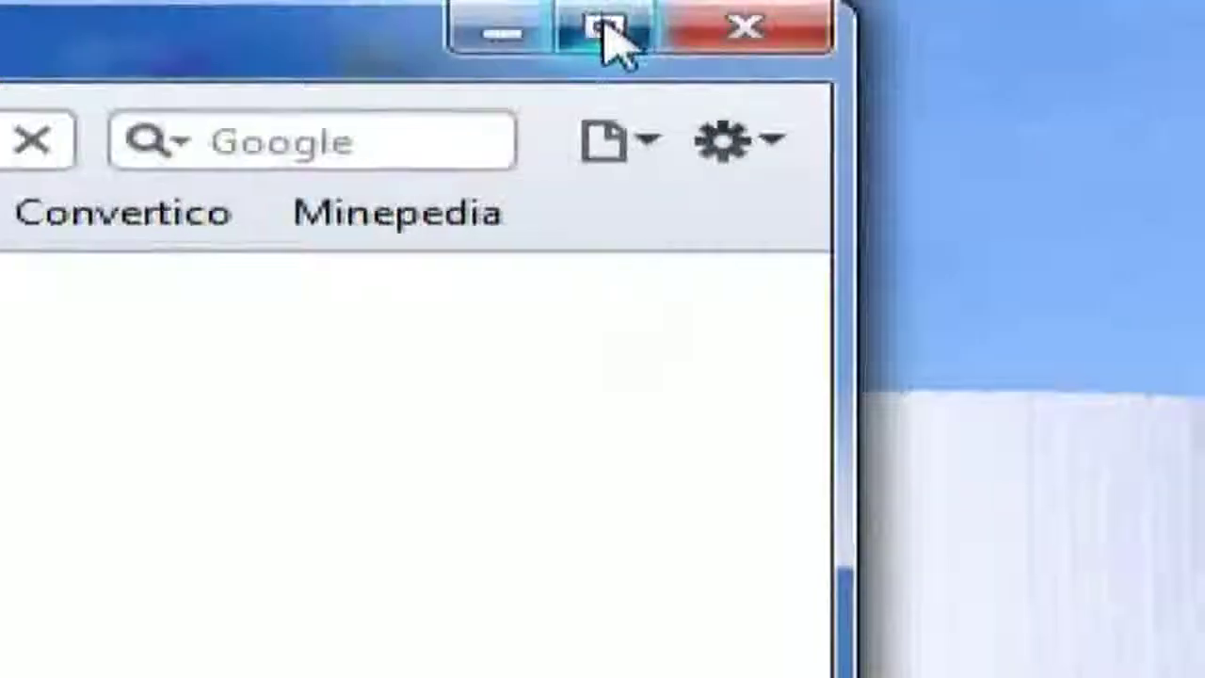
pyautogui.click(795, 28)
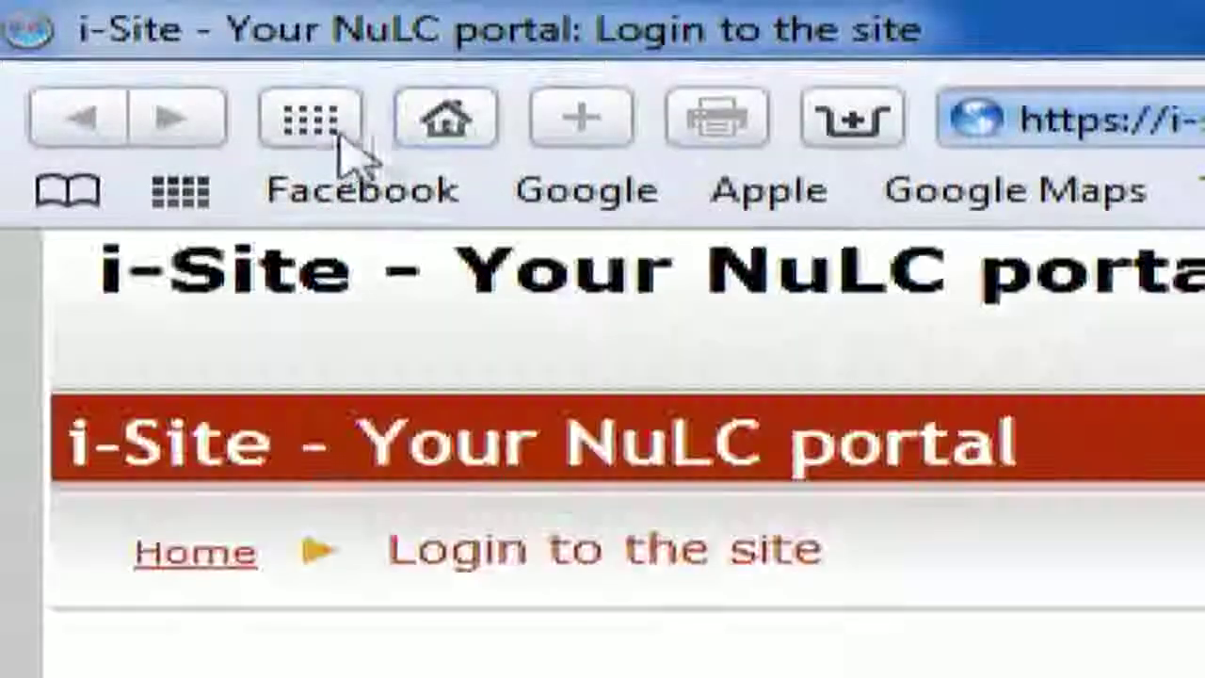
pyautogui.click(310, 118)
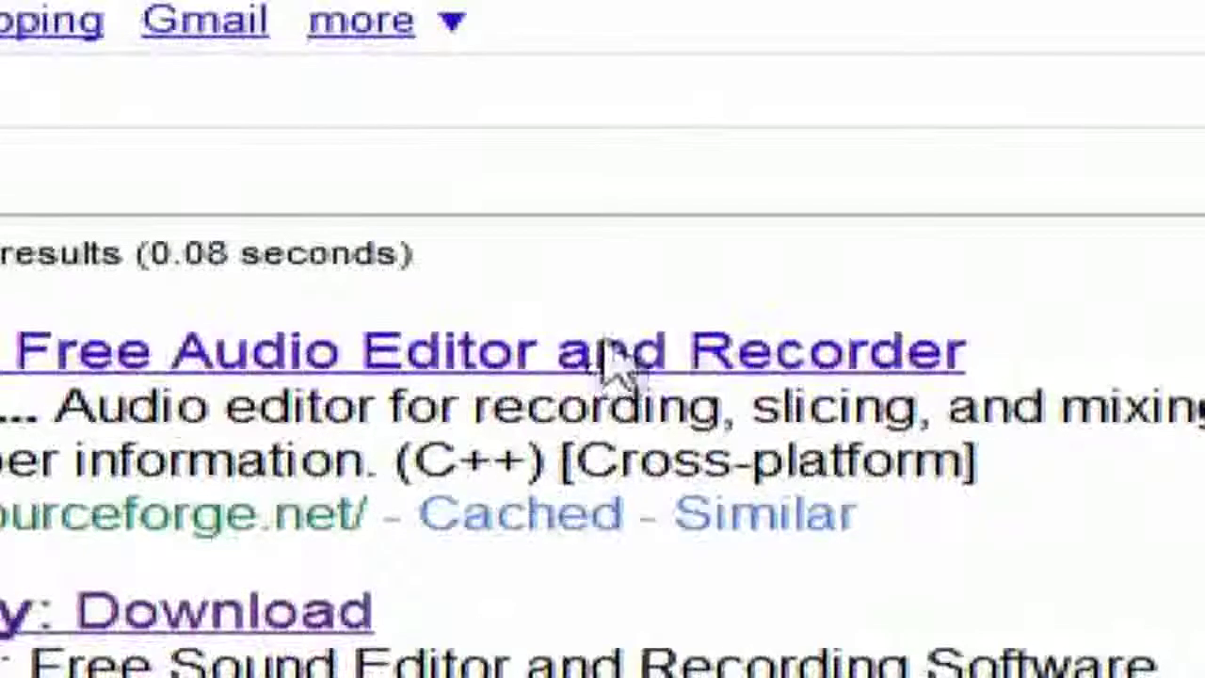
# Step: Open the 'Audacity: Free Audio Editor and Recorder' search result to reach the Audacity homepage
pyautogui.click(622, 361)
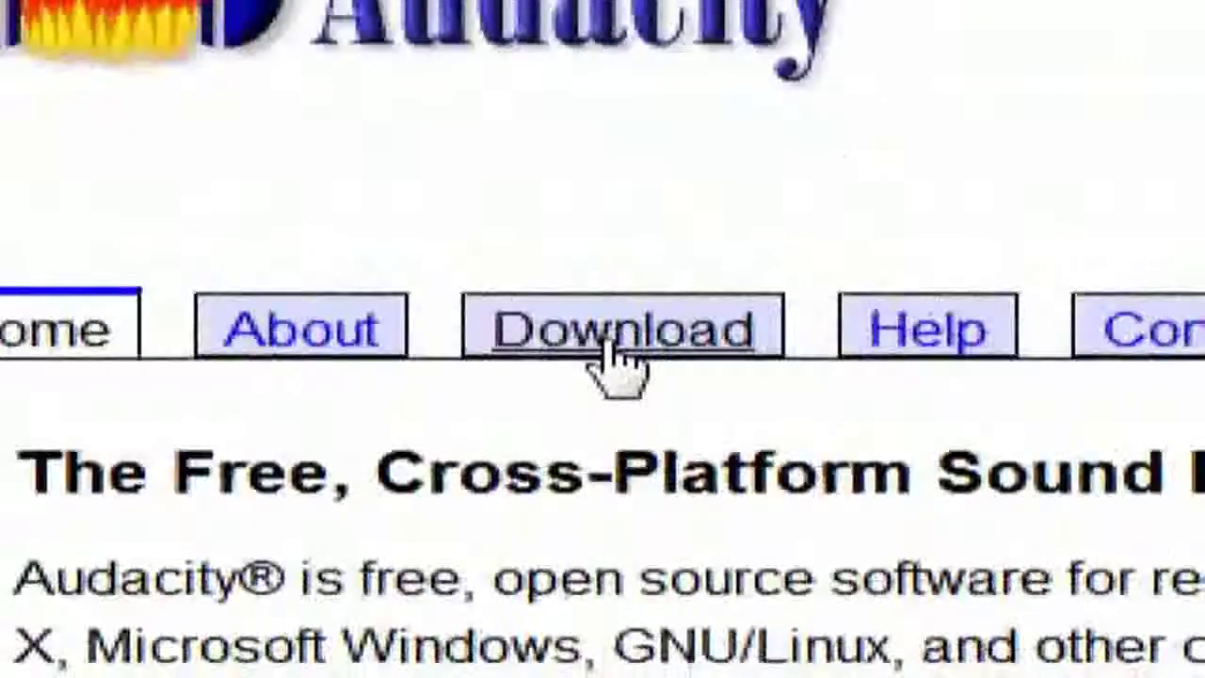
# Step: Download the LAME v3.98.2 library from Audacity's Windows download page, under Optional Downloads
pyautogui.click(714, 362)
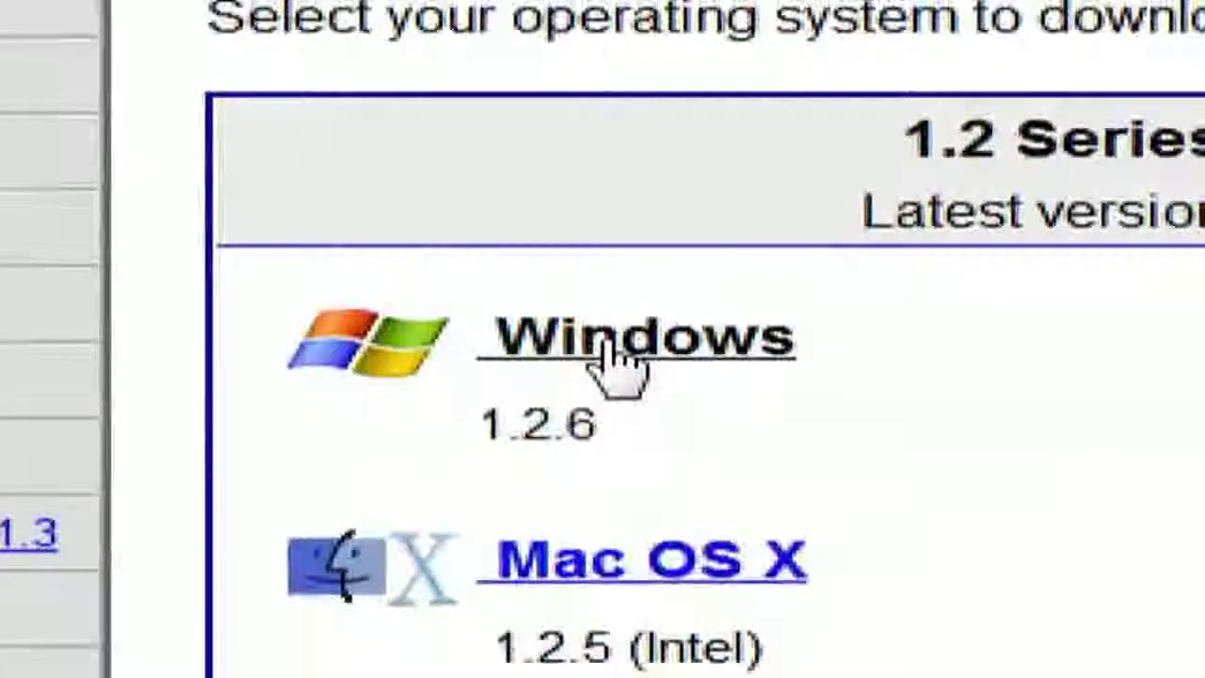
pyautogui.click(723, 537)
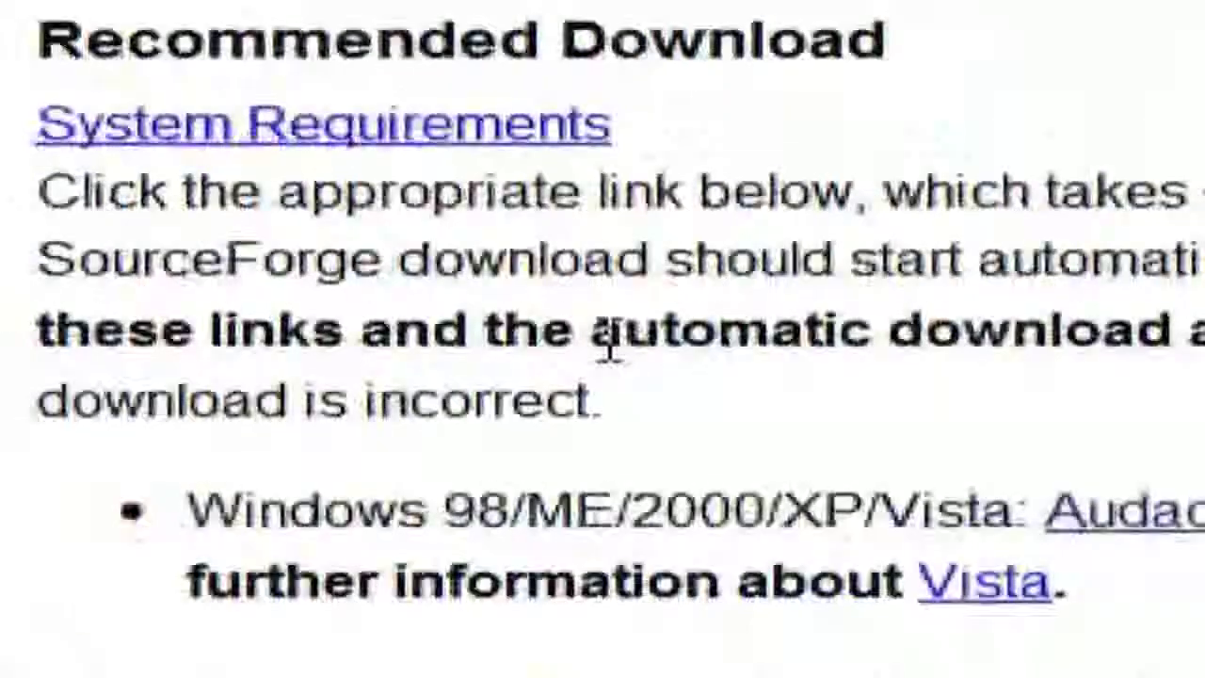
pyautogui.scroll(-3, 613, 363)
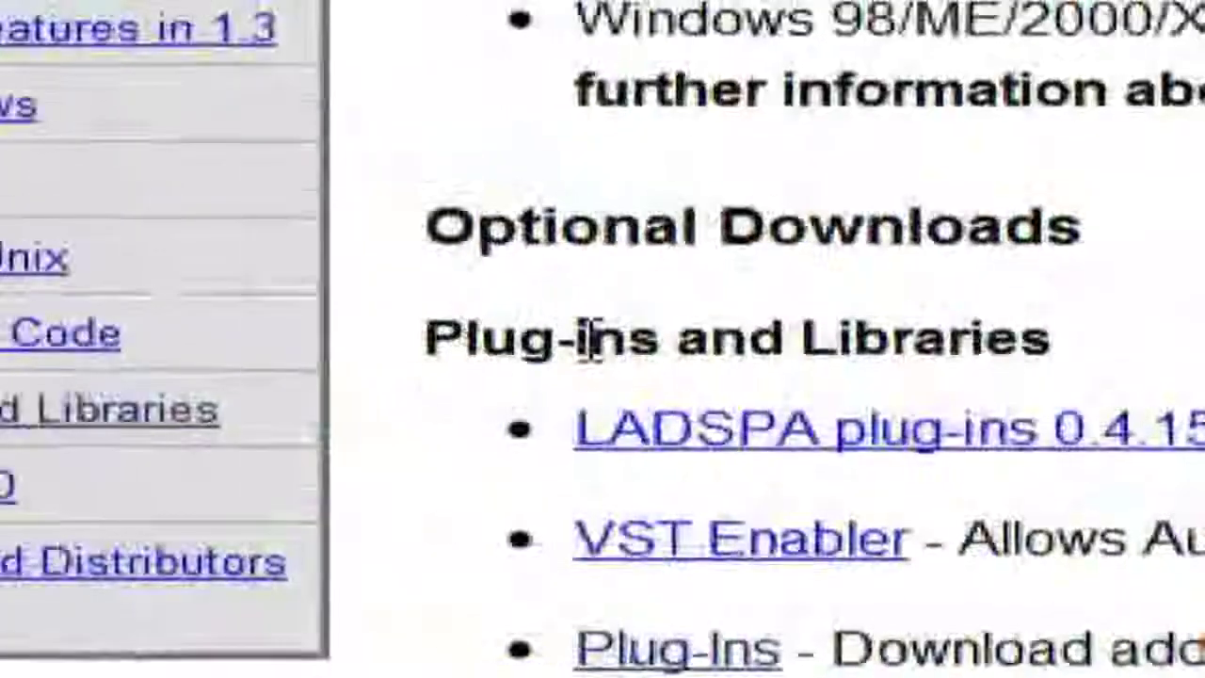
pyautogui.moveTo(341, 307); pyautogui.dragTo(442, 311)
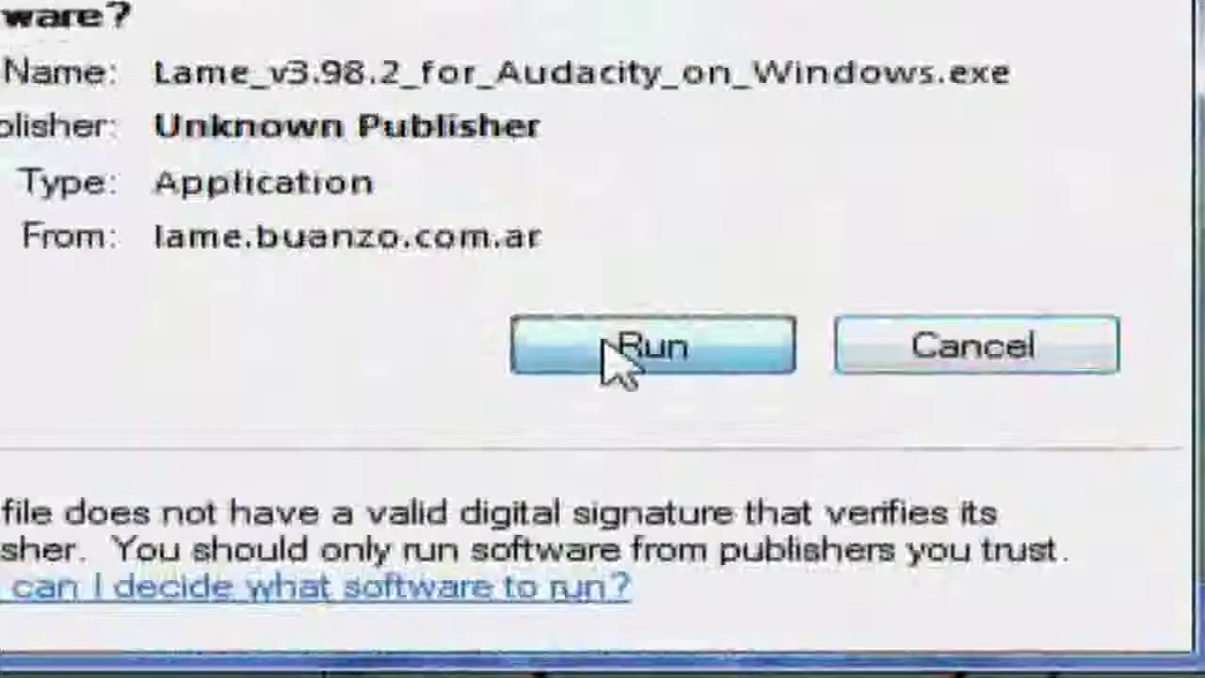
# Step: Run the LAME installer, accept the license, and install into Program Files\Lame for Audacity
pyautogui.click(610, 361)
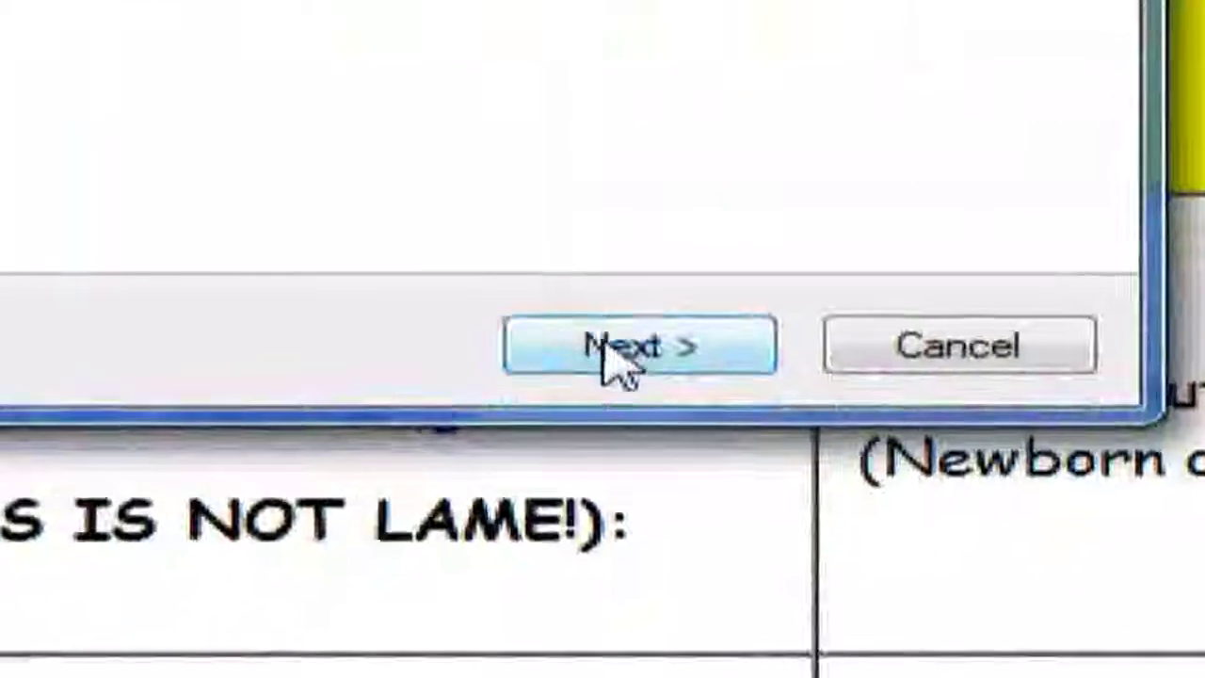
pyautogui.click(621, 358)
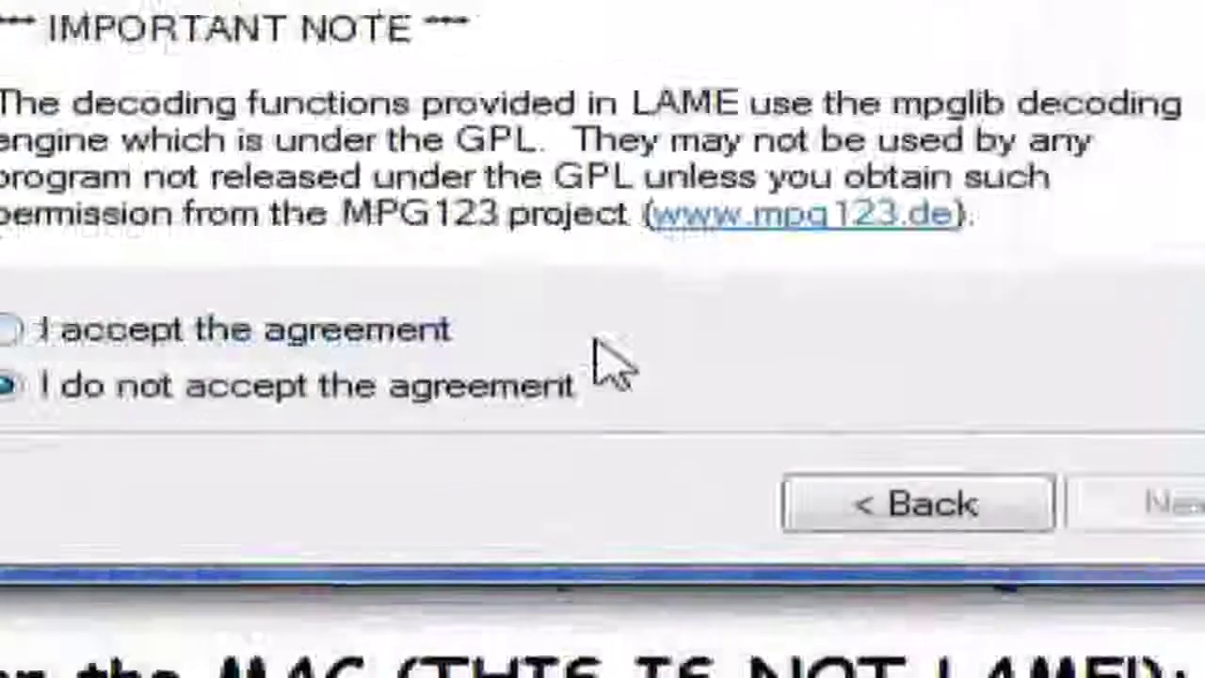
pyautogui.click(9, 330)
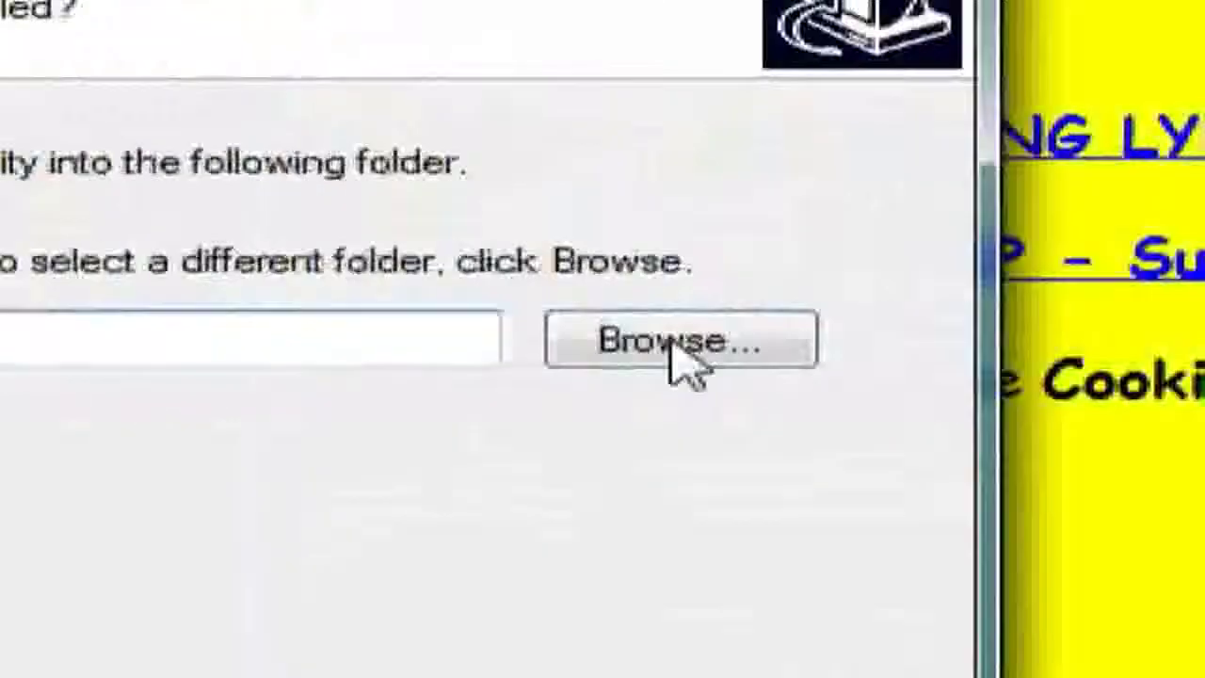
pyautogui.click(1083, 405)
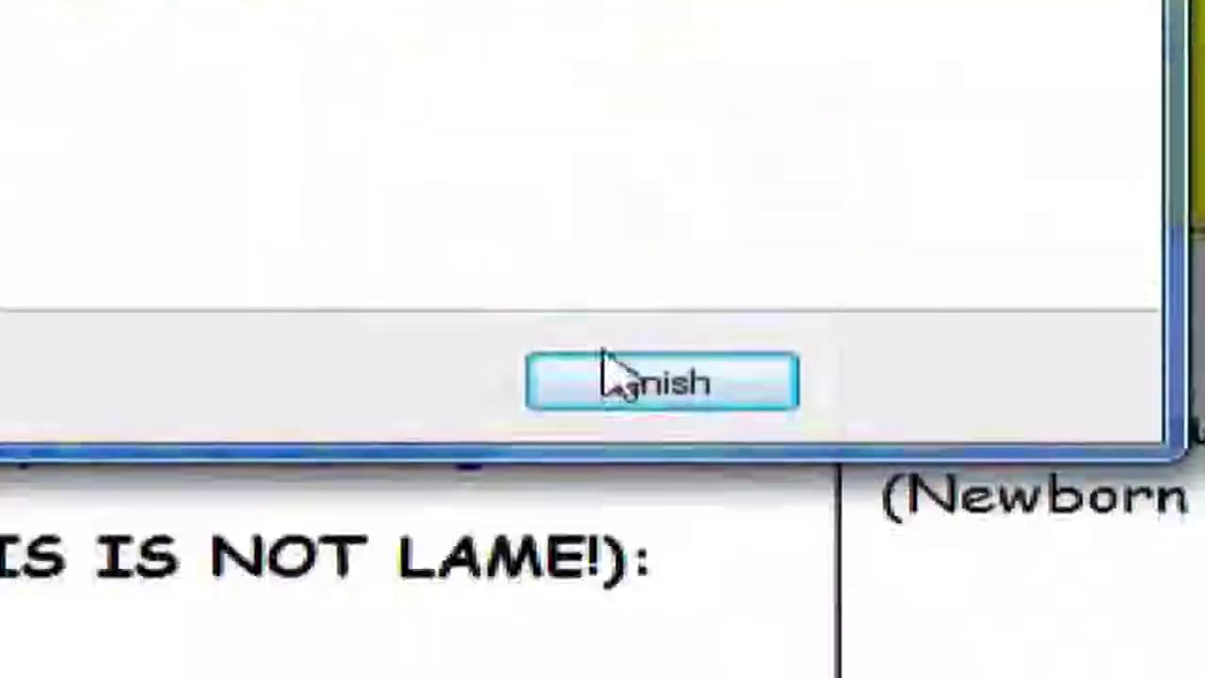
# Step: Finish the LAME setup, close or minimize the open windows, and launch Audacity
pyautogui.click(609, 366)
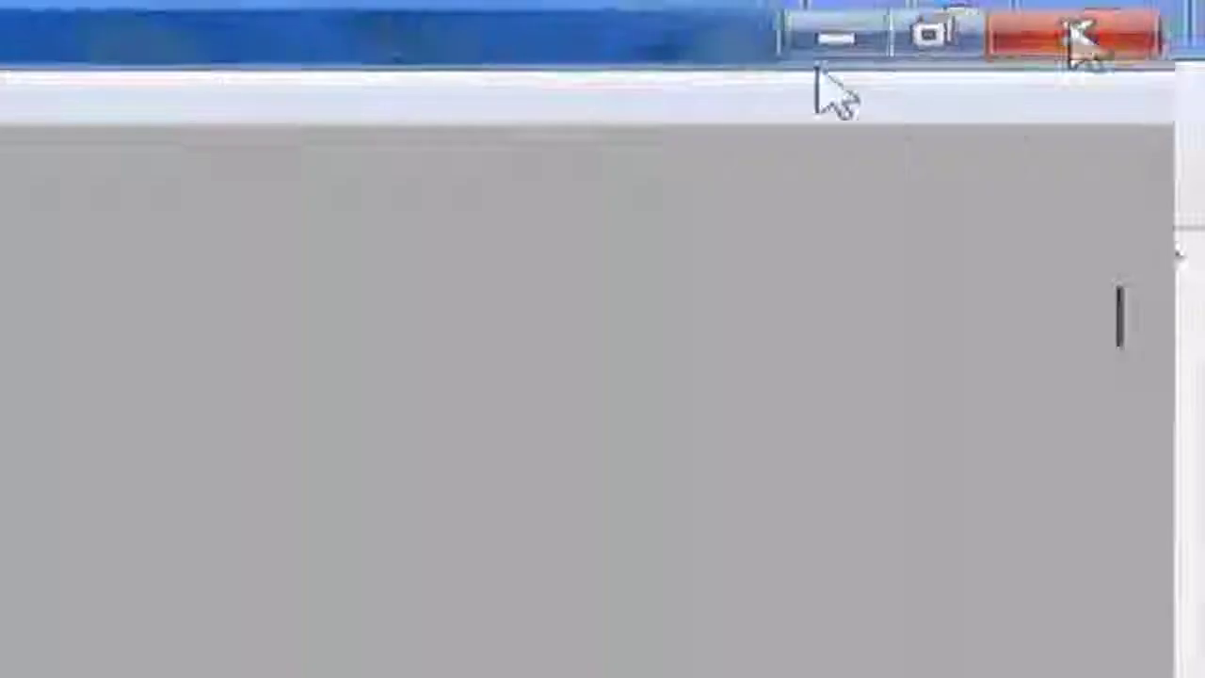
pyautogui.click(1076, 32)
pyautogui.click(856, 32)
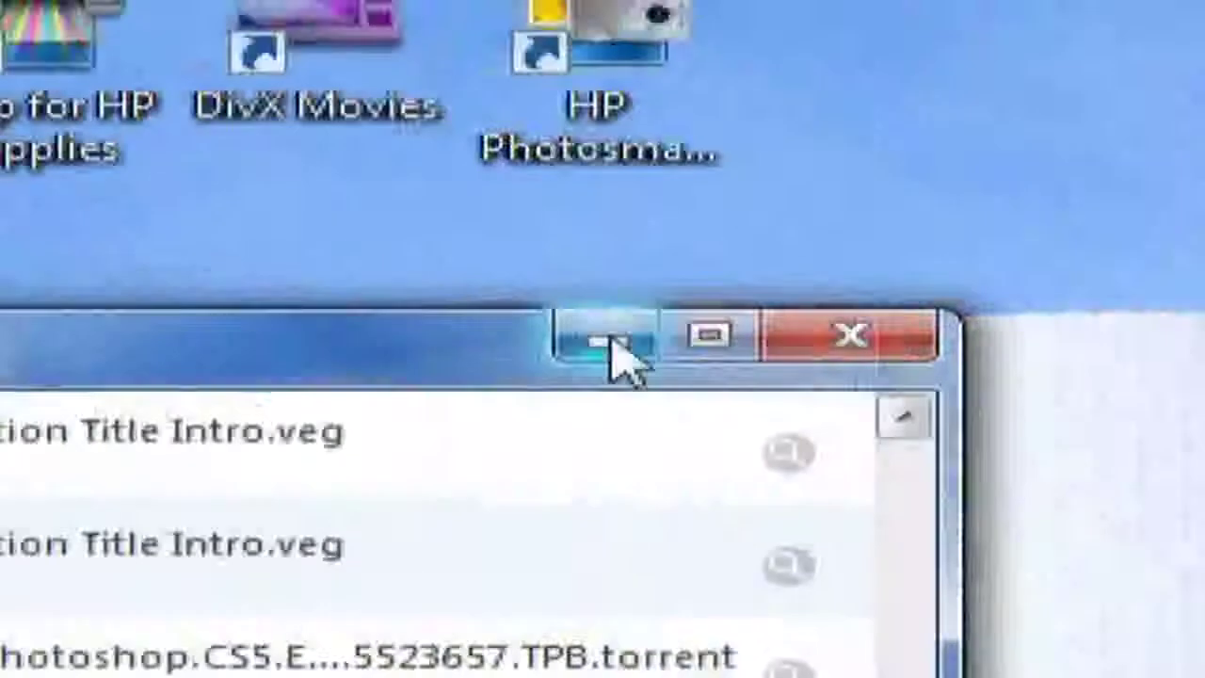
pyautogui.click(613, 345)
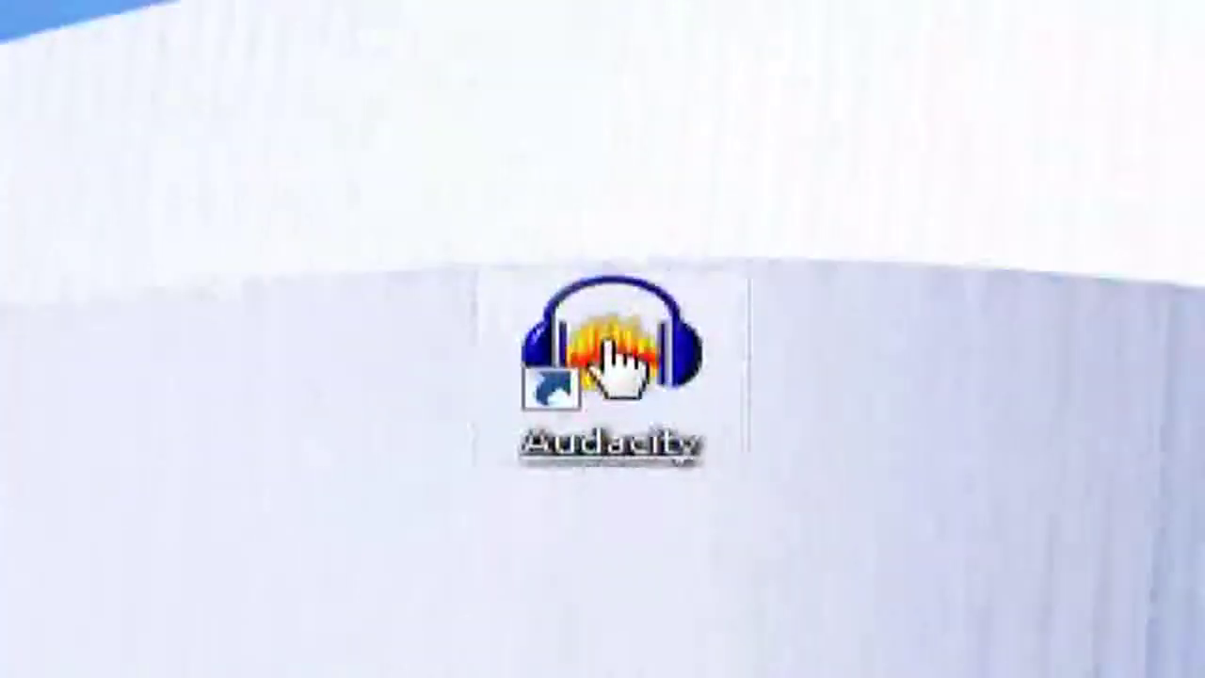
pyautogui.doubleClick(603, 381)
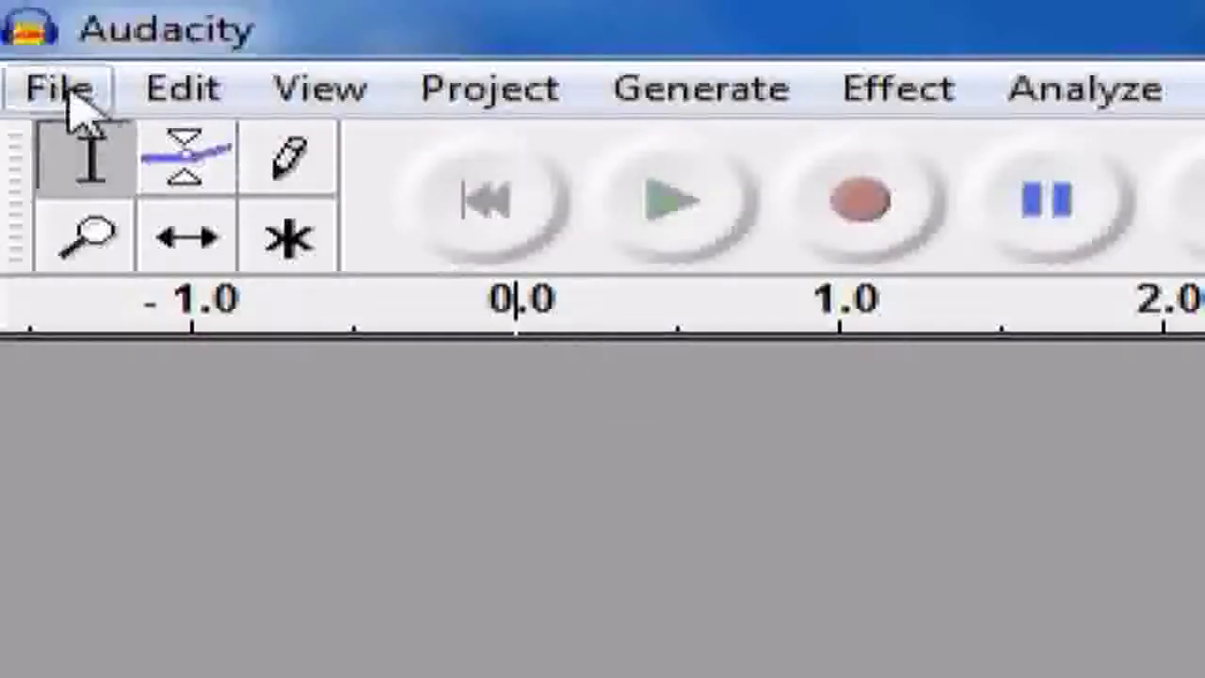
# Step: Record a roughly 2.5-second voice clip and play it back
pyautogui.click(860, 200)
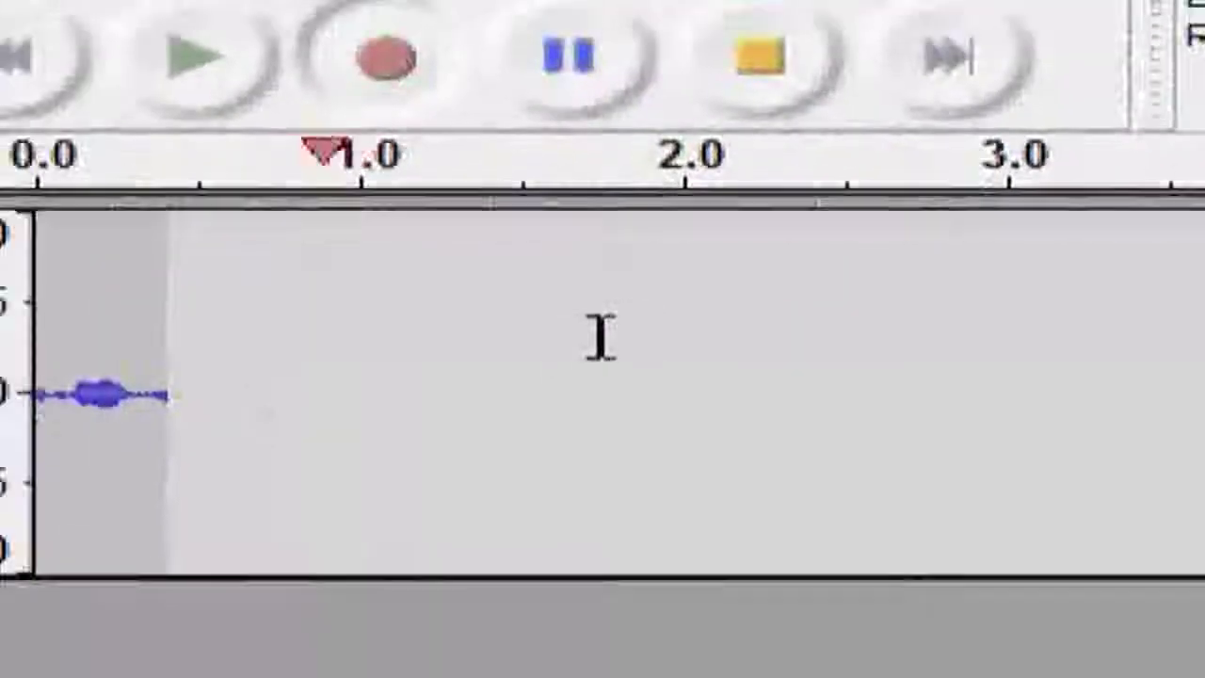
pyautogui.click(750, 97)
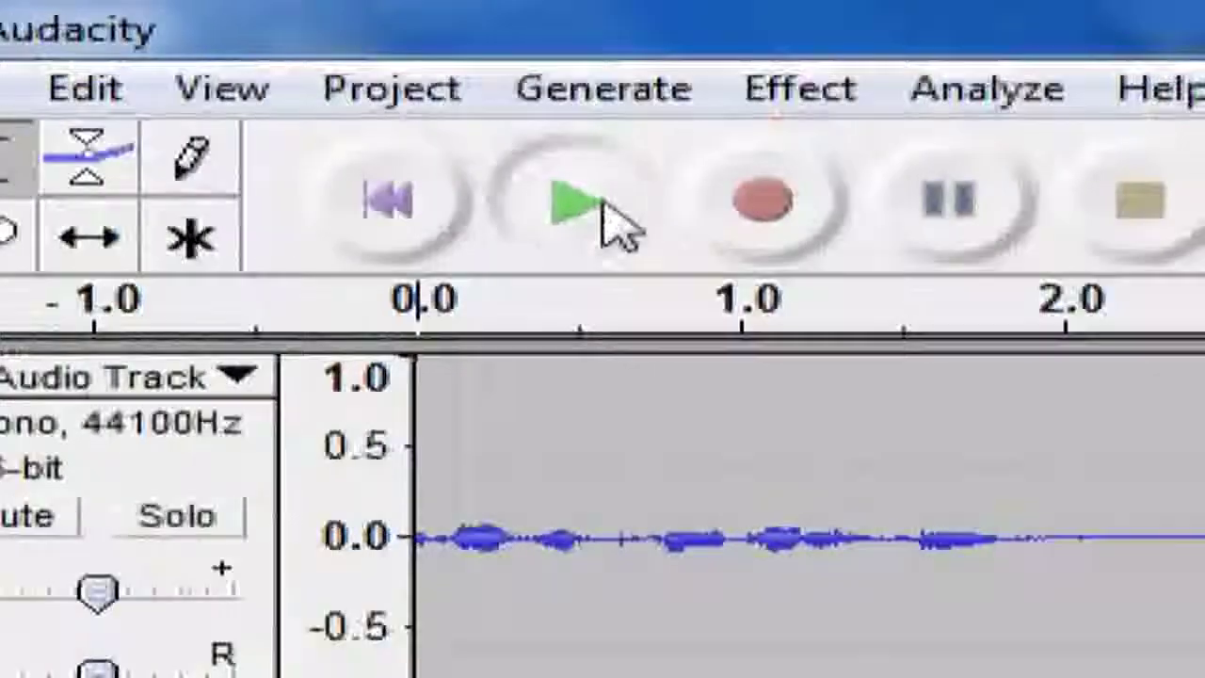
pyautogui.click(55, 200)
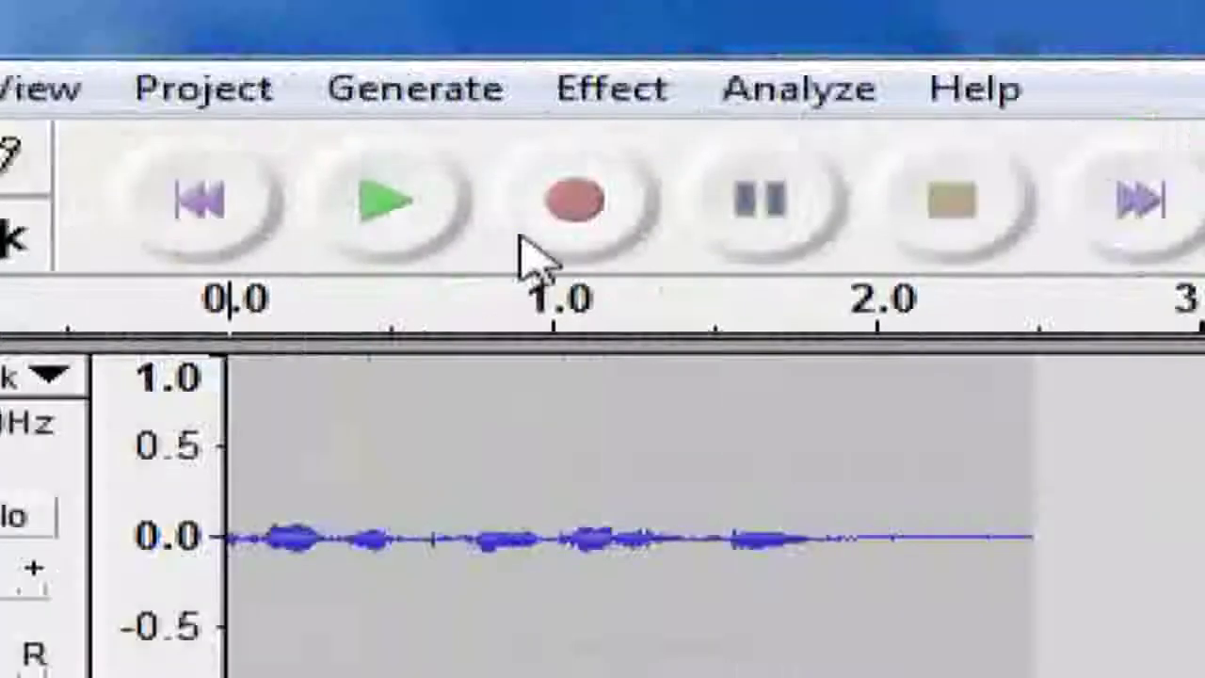
# Step: Confirm 'Export As MP3' appears in the File menu, then minimize Audacity
pyautogui.click(62, 92)
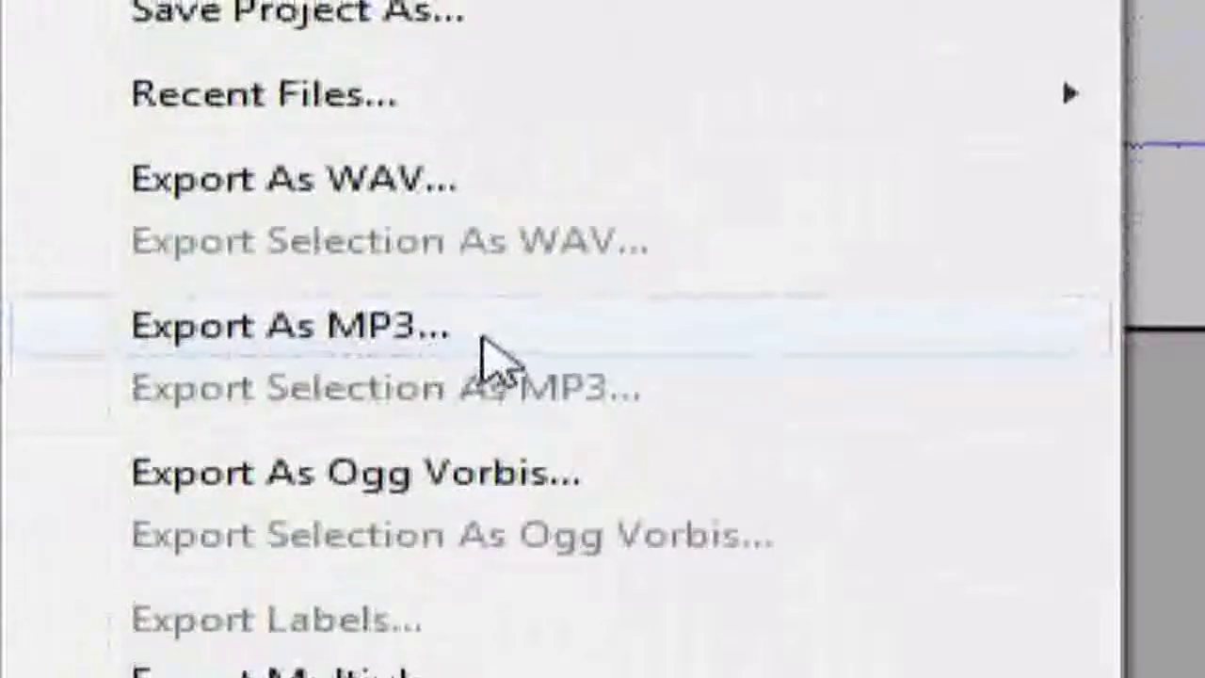
pyautogui.click(684, 338)
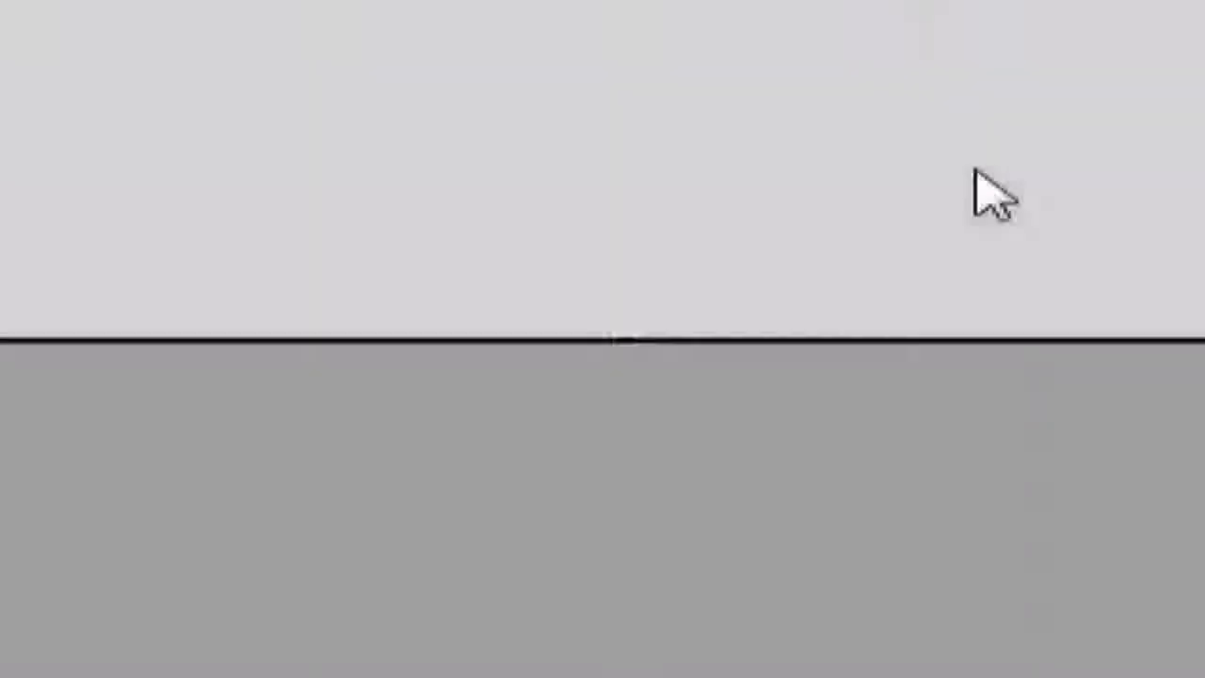
pyautogui.click(871, 19)
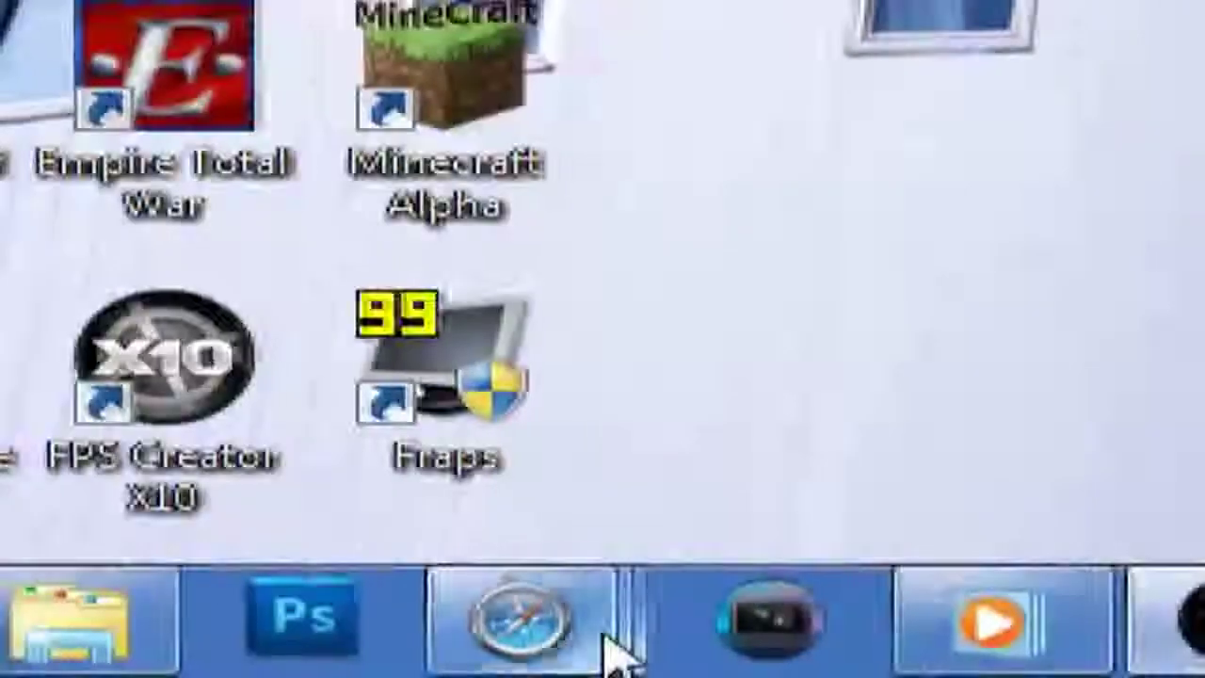
pyautogui.rightClick(606, 646)
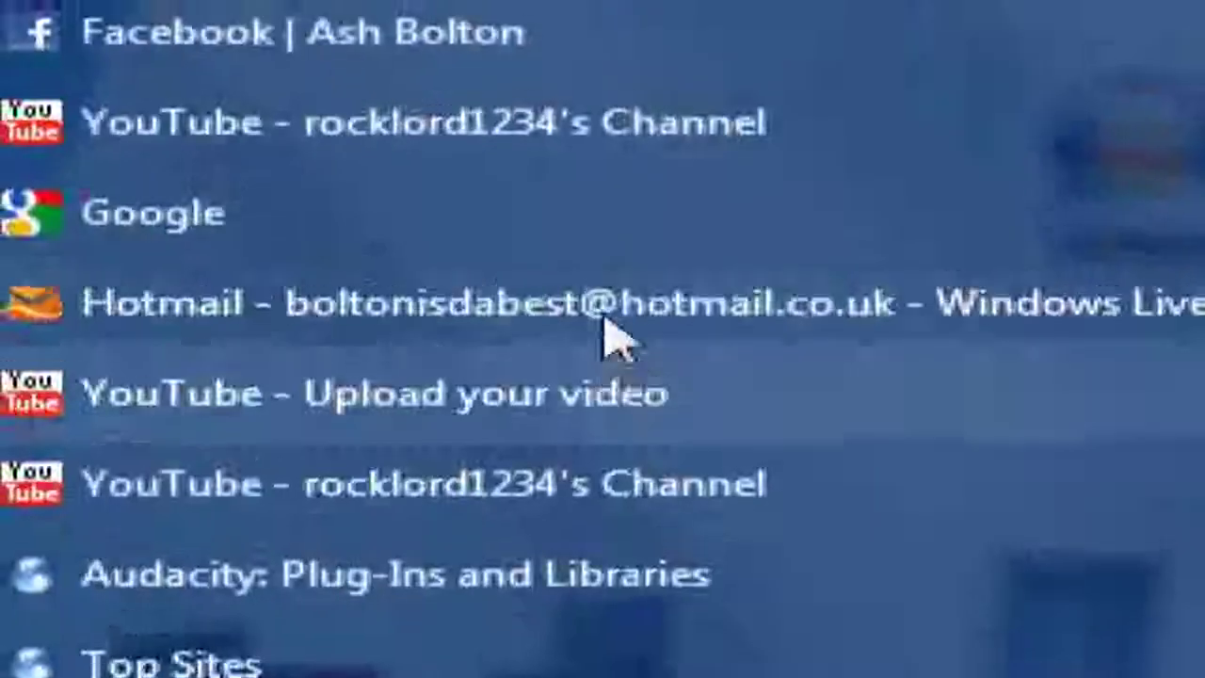
pyautogui.click(606, 336)
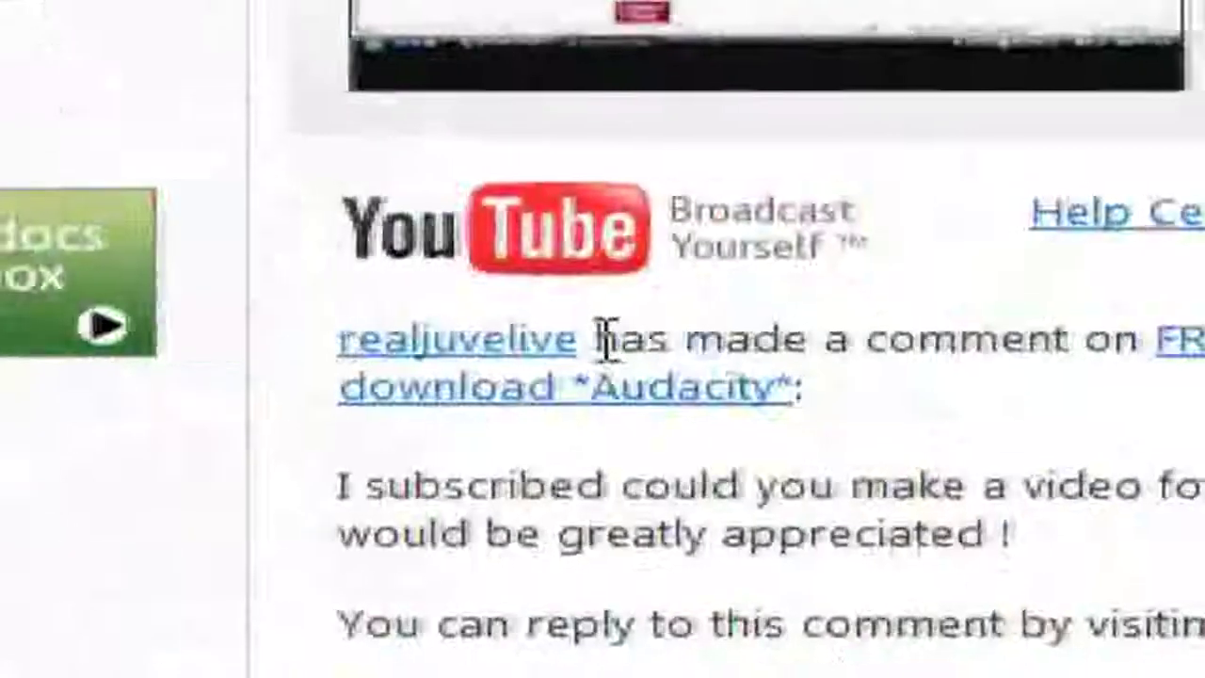
pyautogui.moveTo(607, 339); pyautogui.dragTo(912, 341)
pyautogui.click(1025, 424)
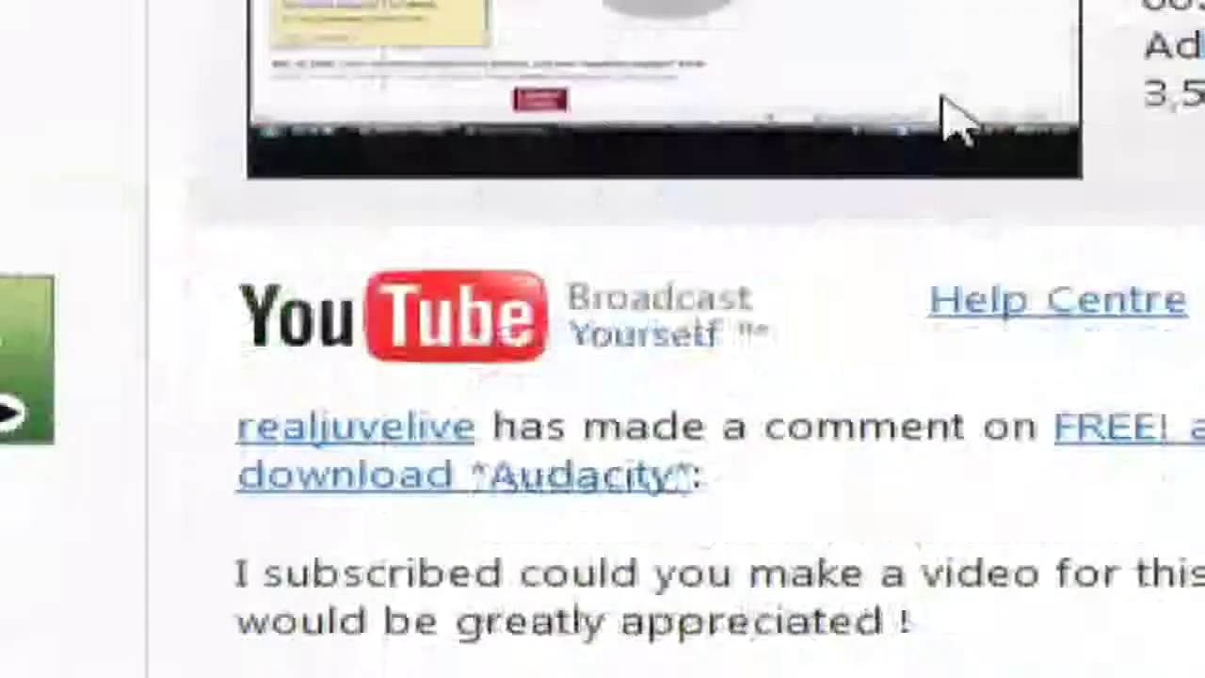
pyautogui.click(609, 49)
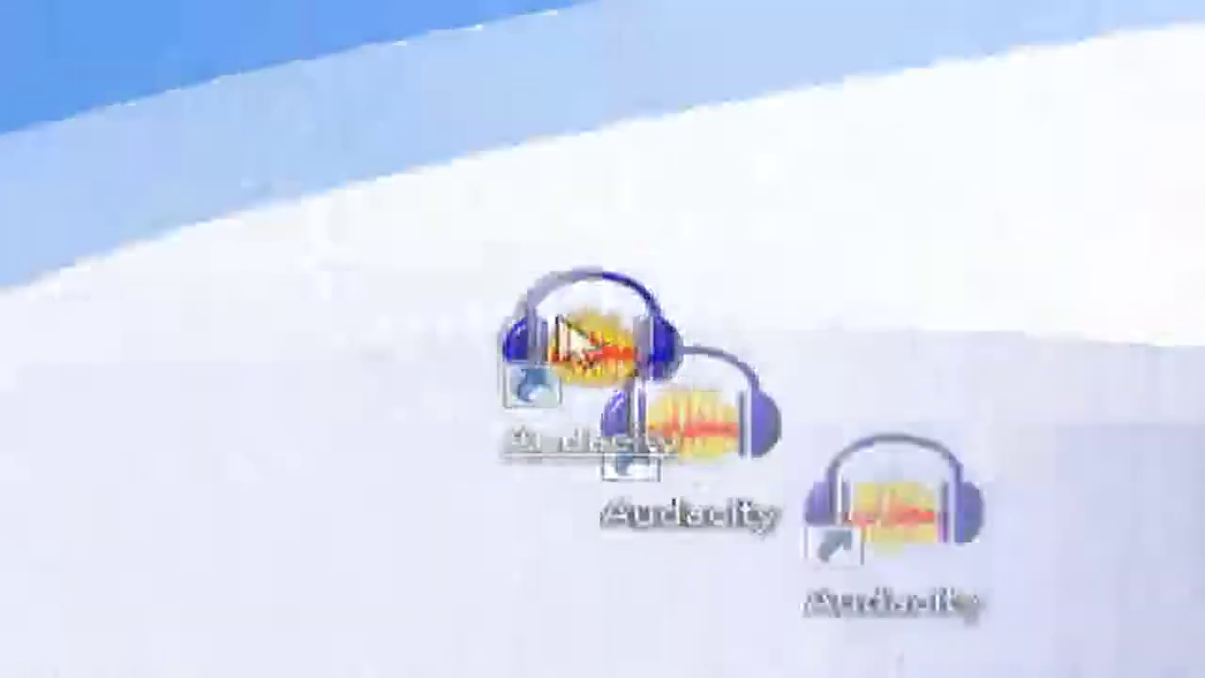
pyautogui.click(579, 344)
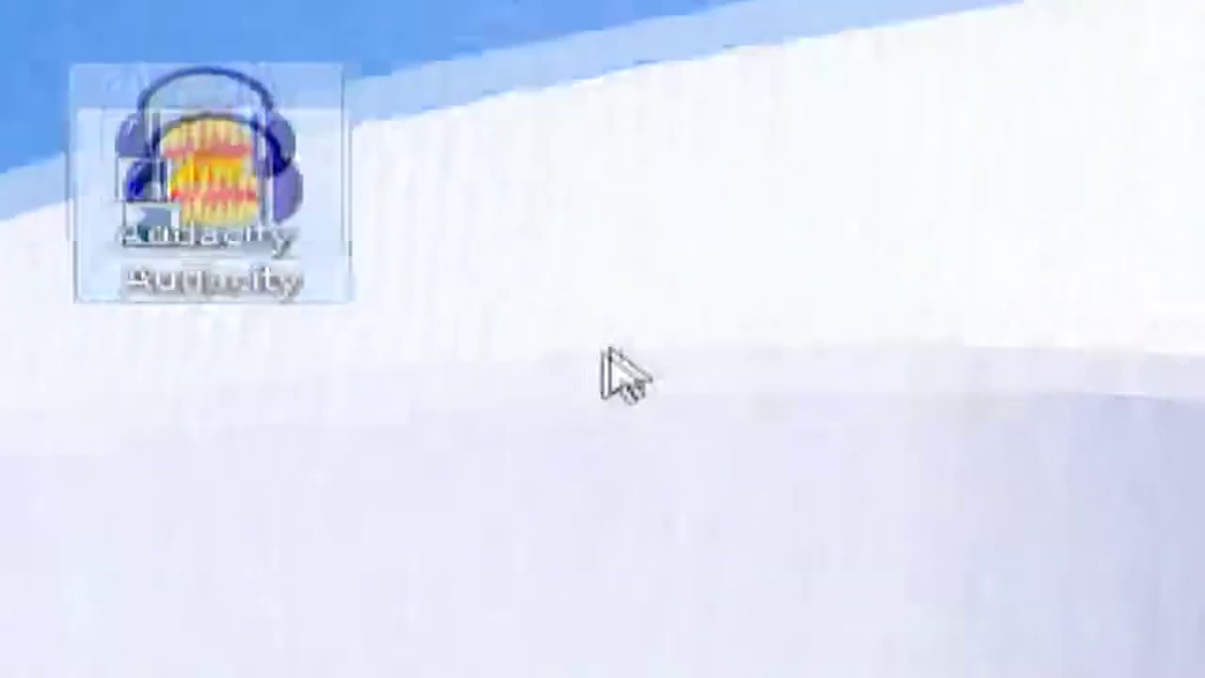